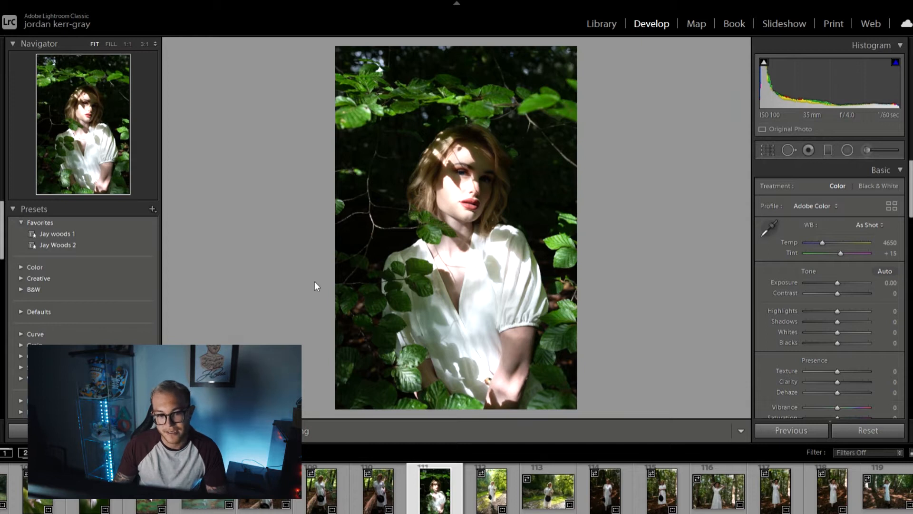
- Apply the Jay woods 1 preset to the portrait among the leaves and review its basic, tone curve and HSL settings
left_click(116, 232)
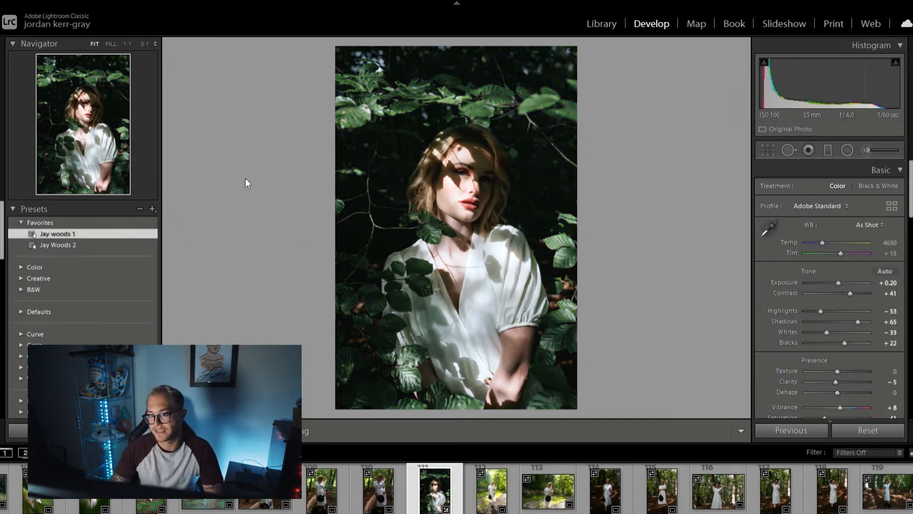
scroll(836, 238, "down", 4)
scroll(836, 233, "up", 4)
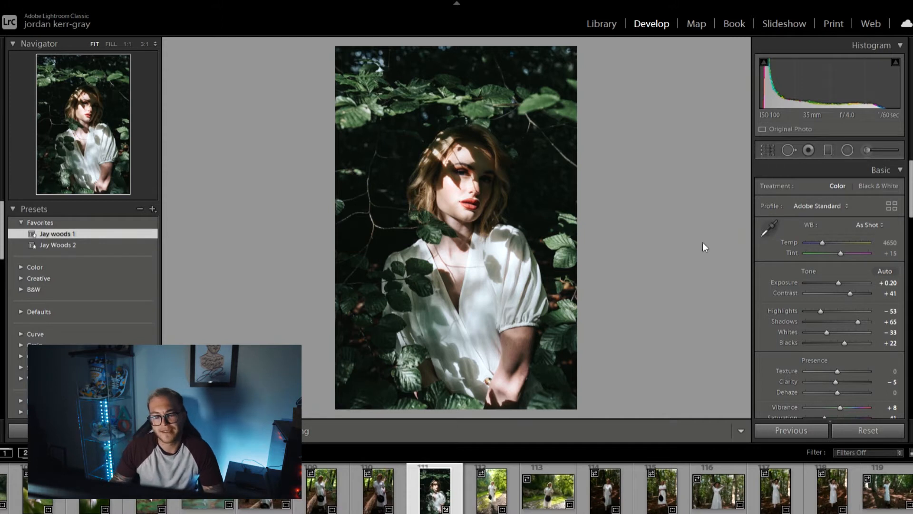
scroll(830, 341, "down", 3)
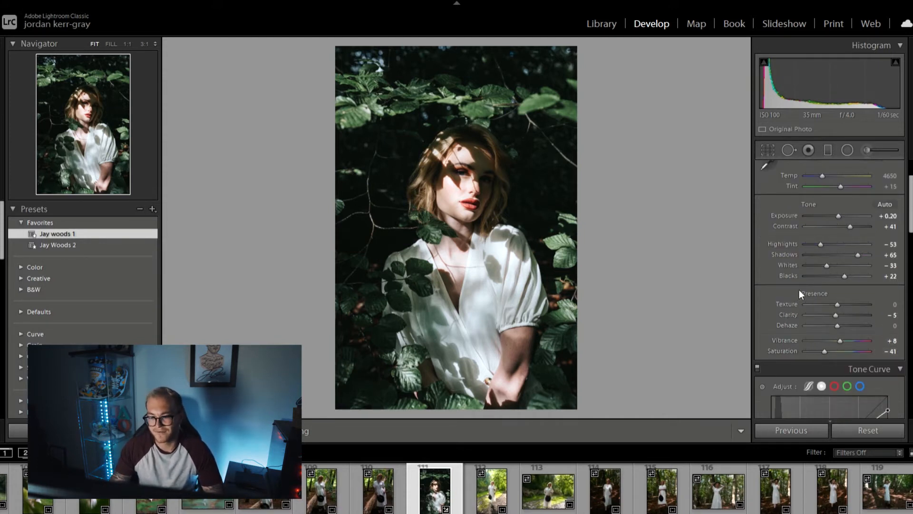
scroll(820, 293, "down", 6)
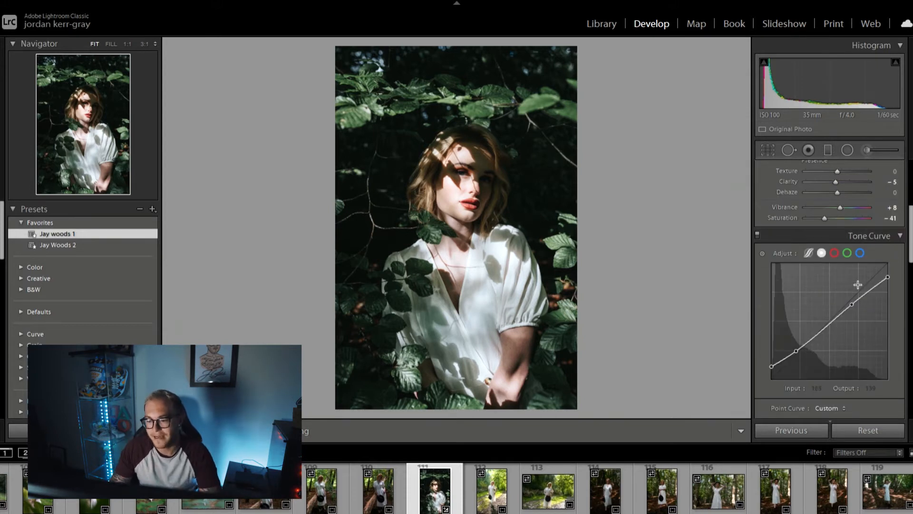
scroll(813, 317, "down", 9)
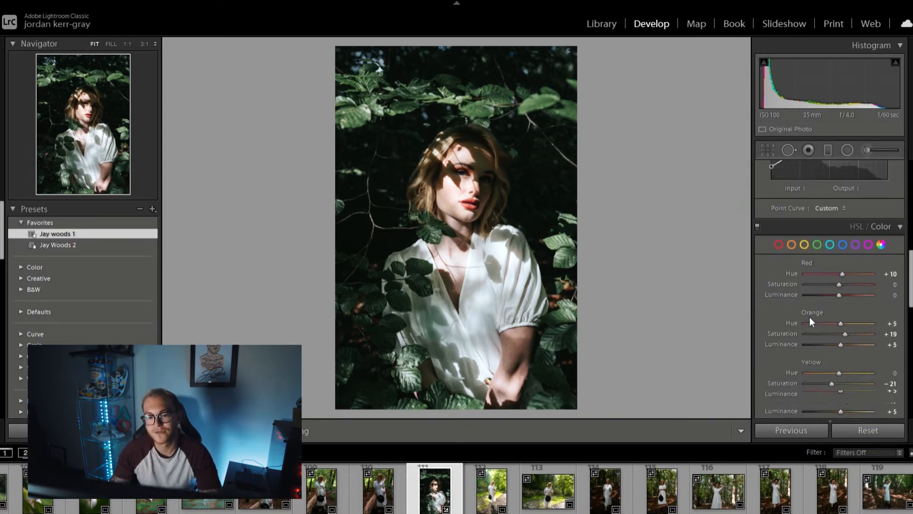
scroll(811, 304, "down", 3)
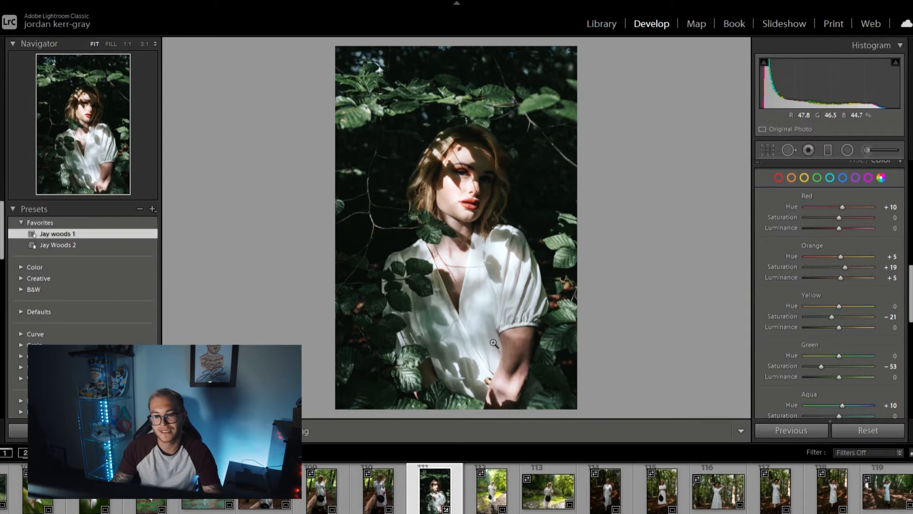
- Examine the preset's effect on the dress and face at 1:1 magnification, and return to the full photo
left_click(499, 322)
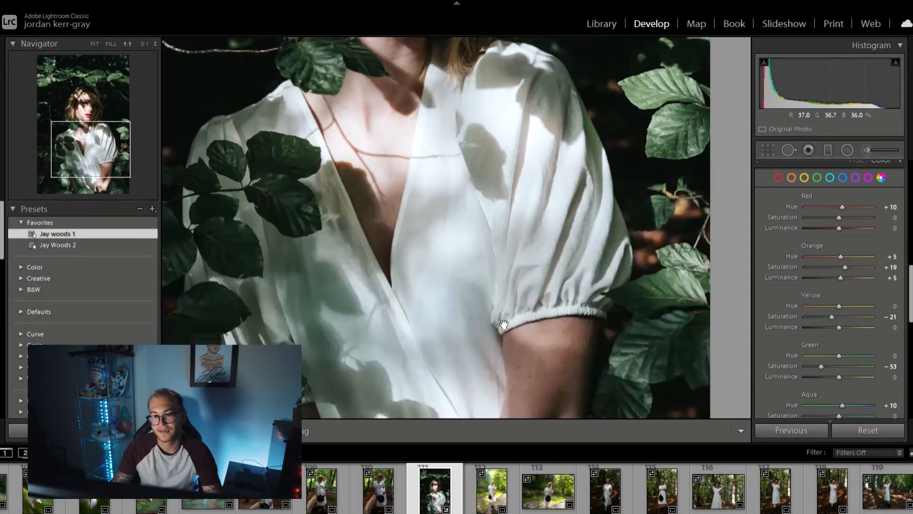
left_click_drag(371, 86, 623, 376)
left_click_drag(443, 119, 565, 384)
left_click_drag(505, 155, 513, 281)
left_click(452, 304)
left_click(516, 324)
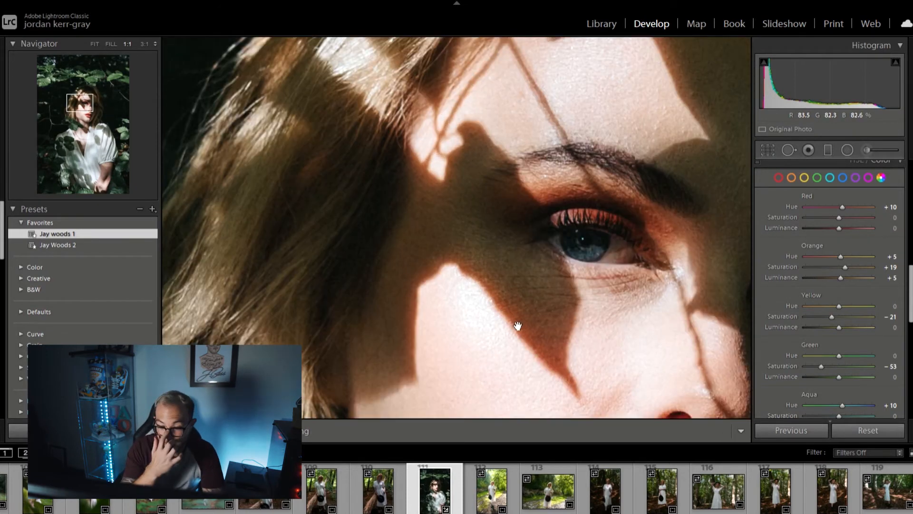
left_click(512, 321)
left_click(510, 321)
left_click(511, 320)
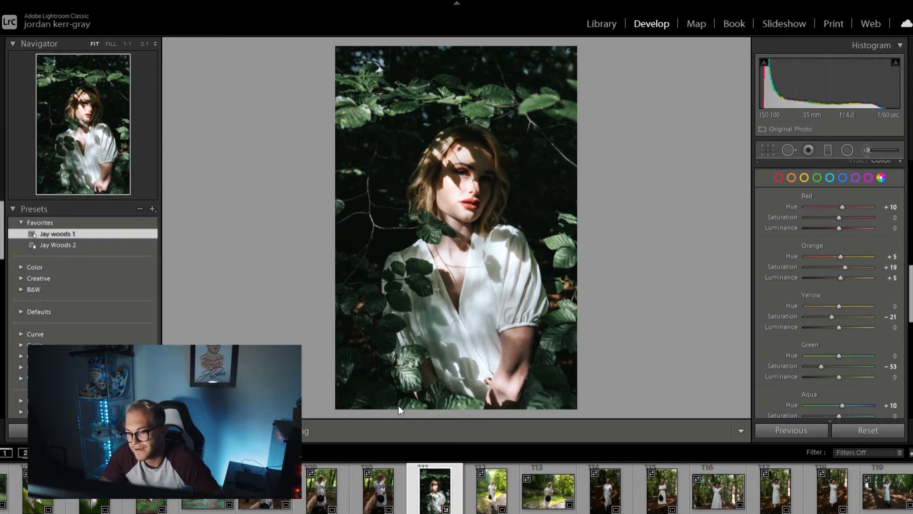
- Examine the preset's HSL, Detail and Effects settings, and compare the portrait before and after side by side
scroll(807, 304, "down", 5)
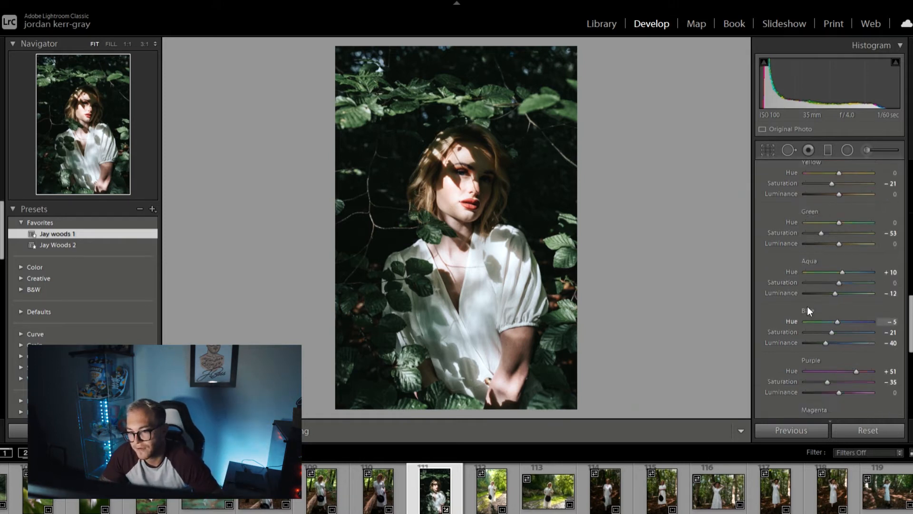
scroll(823, 281, "up", 3)
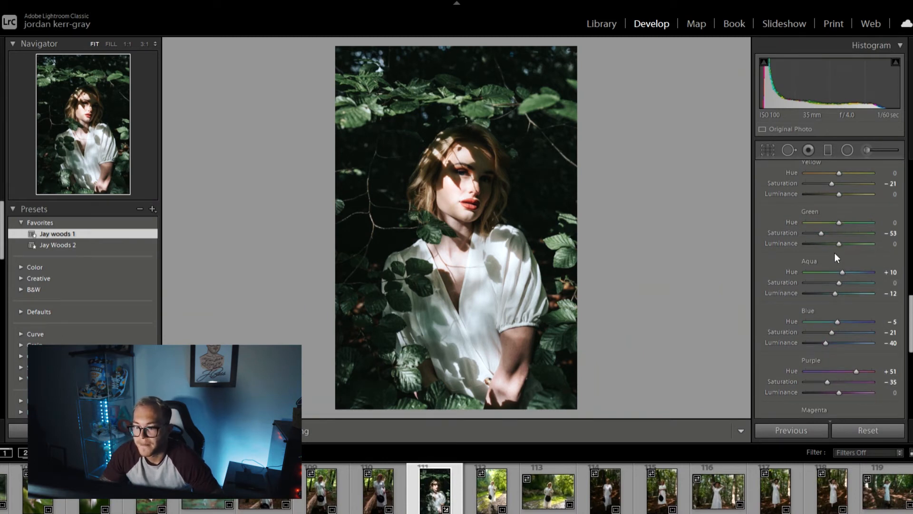
scroll(854, 355, "down", 6)
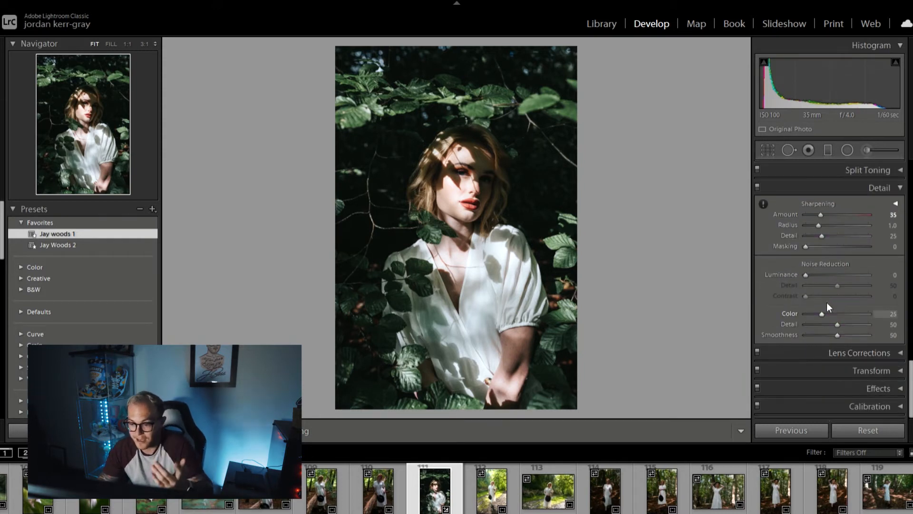
left_click(889, 388)
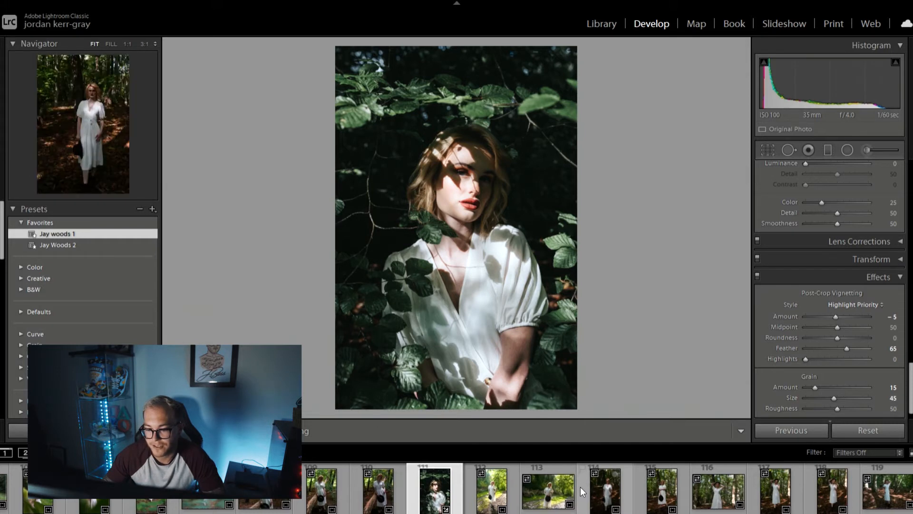
scroll(634, 481, "down", 5)
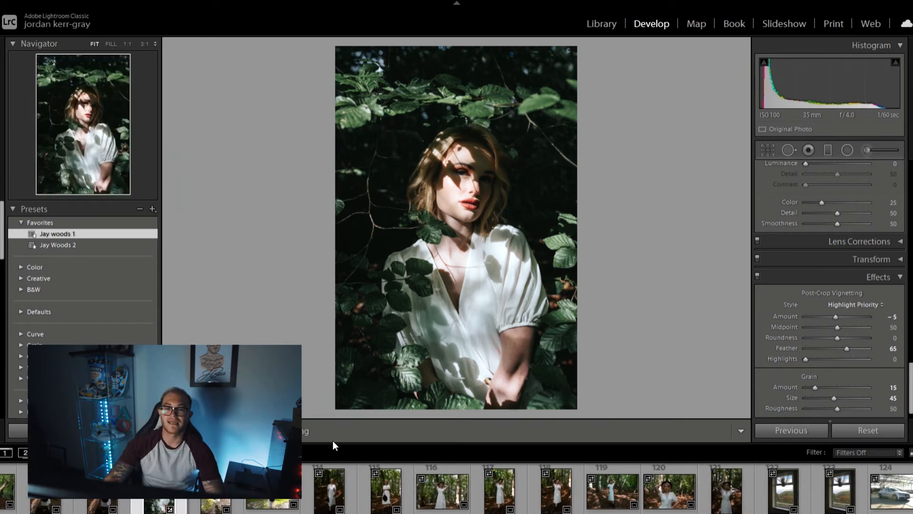
key("y")
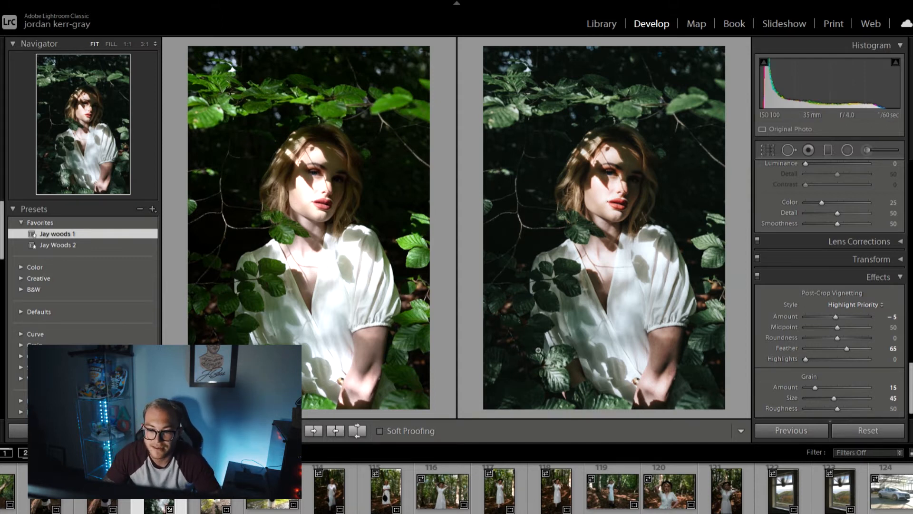
- Apply the Jay woods 1 preset to photo 121 of the woman in the hat and raise its exposure to +1.49
left_click(726, 476)
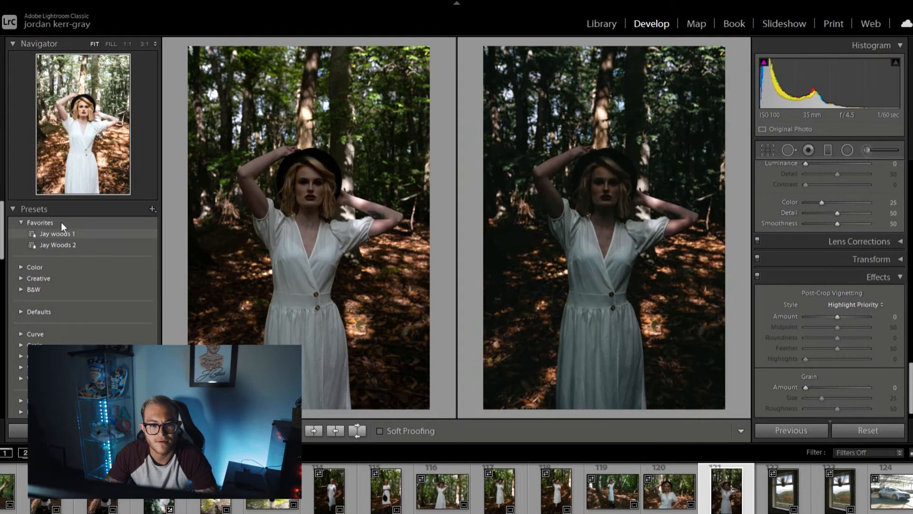
left_click(61, 222)
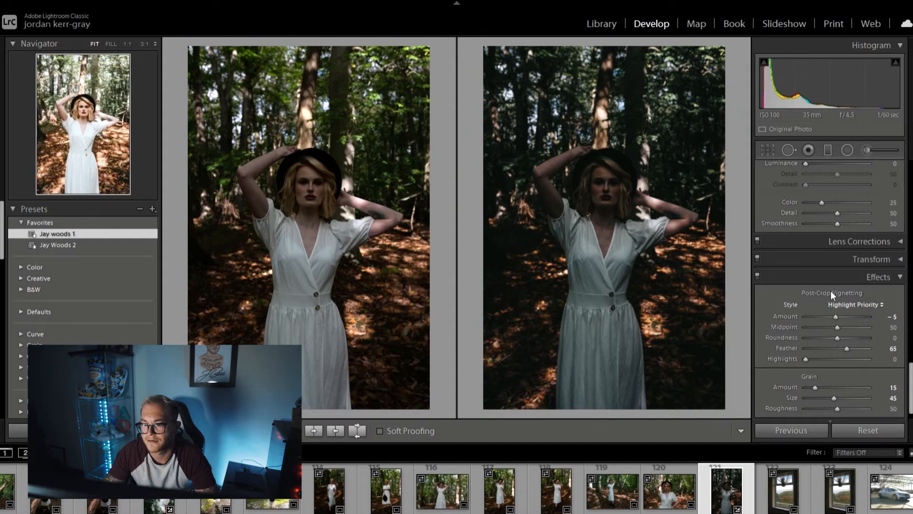
scroll(830, 290, "down", 1)
scroll(828, 293, "up", 10)
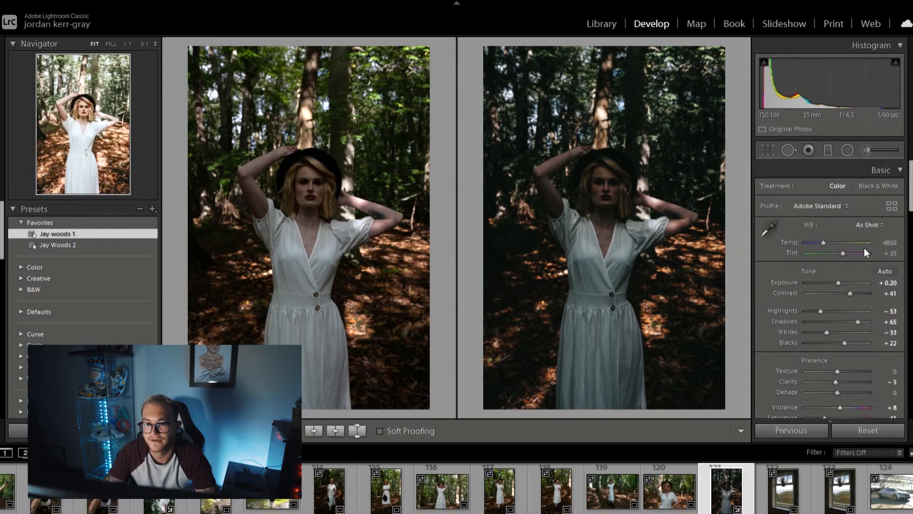
left_click_drag(840, 276, 848, 264)
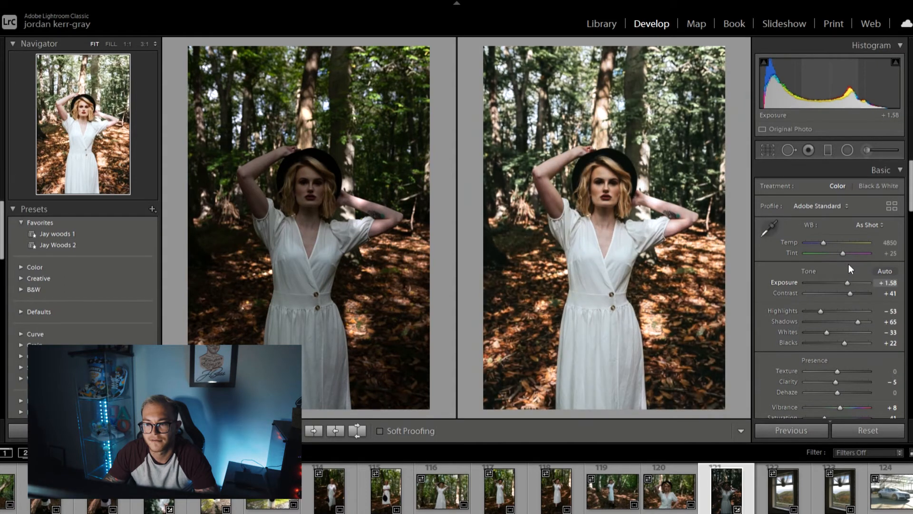
left_click_drag(849, 265, 848, 273)
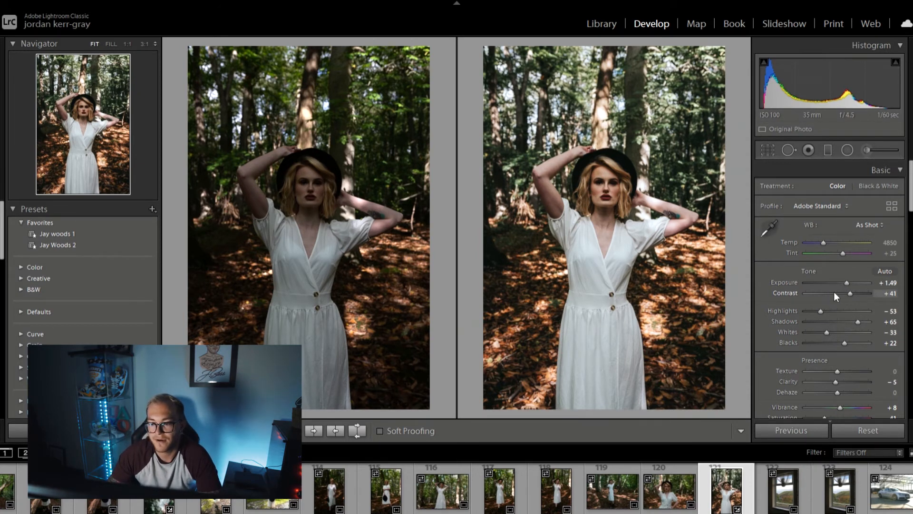
- Review photo 121's presence, tone curve, HSL and Detail settings
scroll(850, 299, "down", 5)
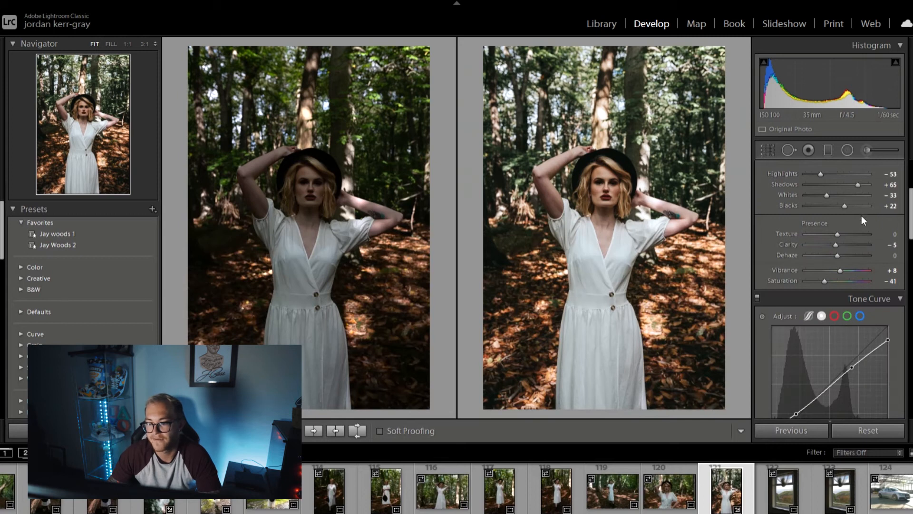
scroll(840, 273, "down", 3)
scroll(860, 288, "down", 10)
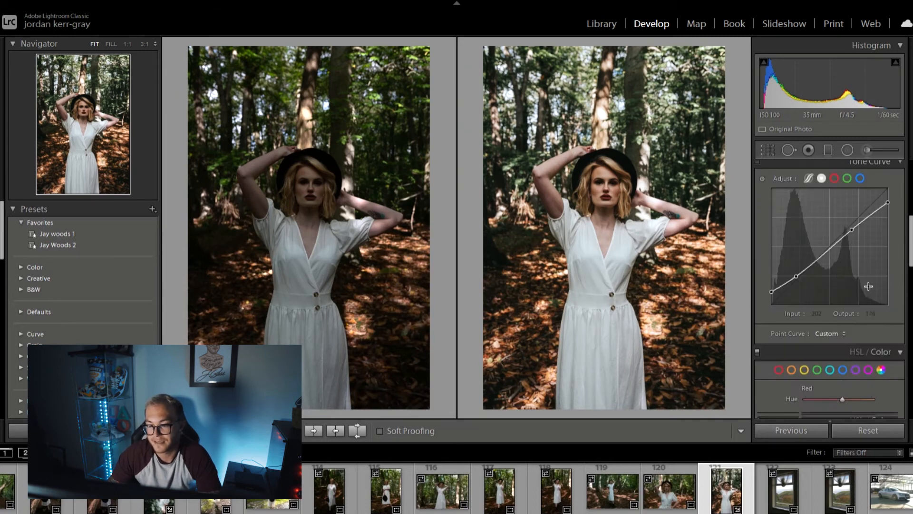
scroll(858, 295, "down", 8)
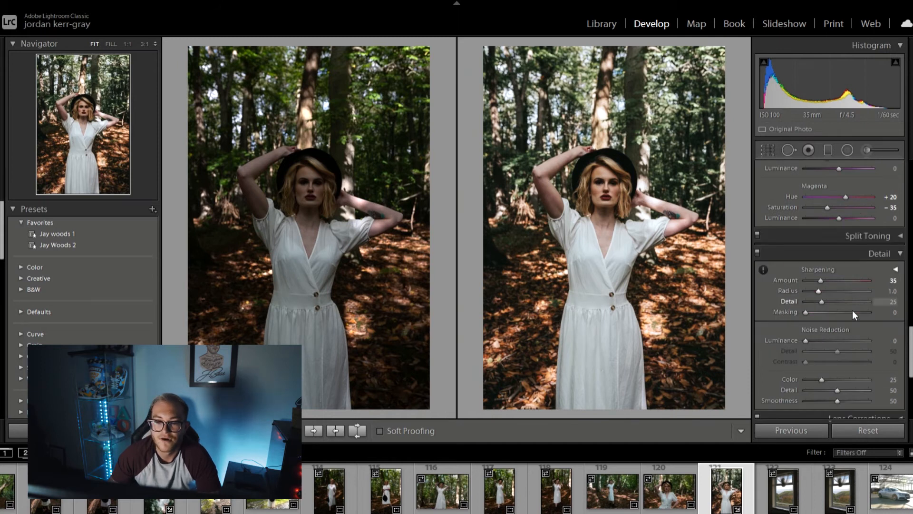
scroll(863, 313, "down", 3)
scroll(855, 305, "up", 6)
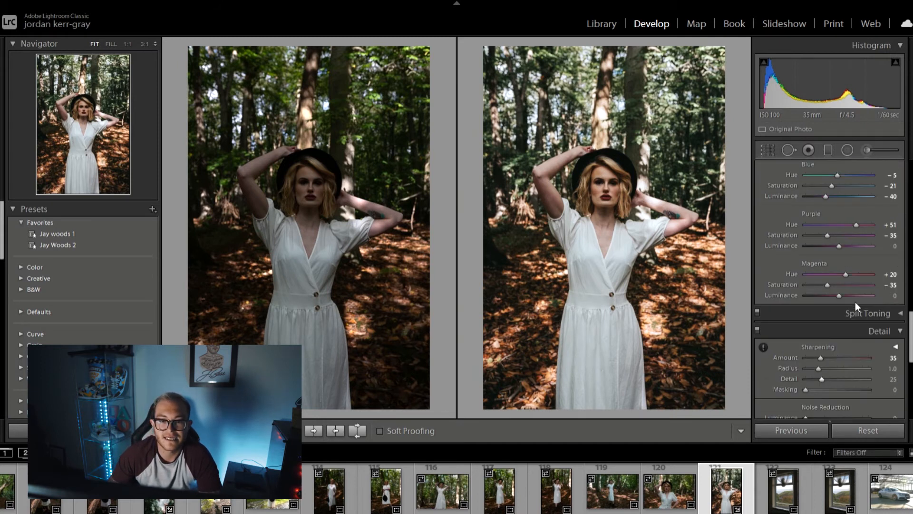
scroll(856, 297, "up", 15)
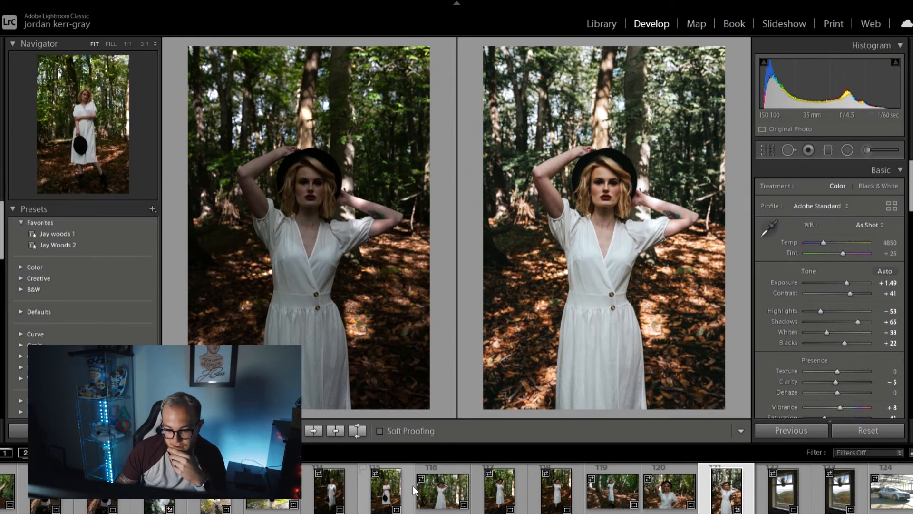
- Apply the Jay Woods 2 preset to photo 82 of the woman lying on the log and review its settings
scroll(519, 487, "down", 5)
scroll(519, 487, "up", 5)
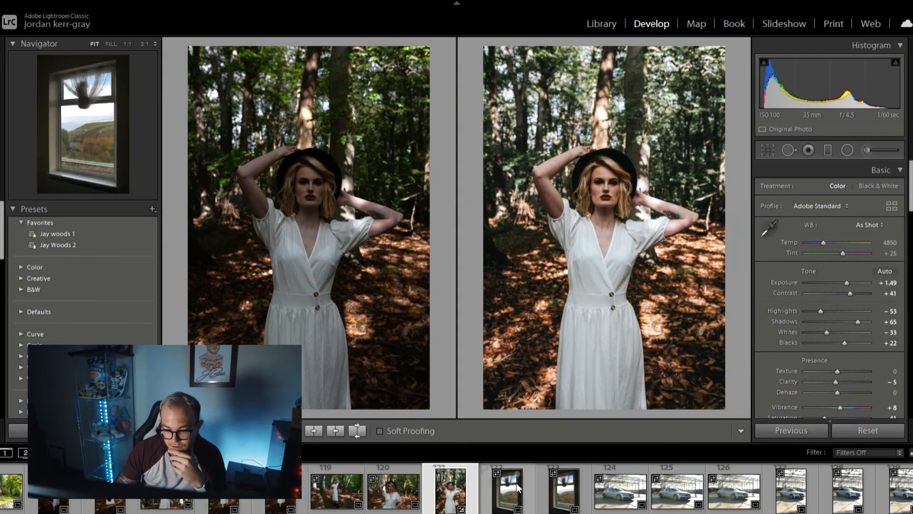
scroll(633, 492, "up", 8)
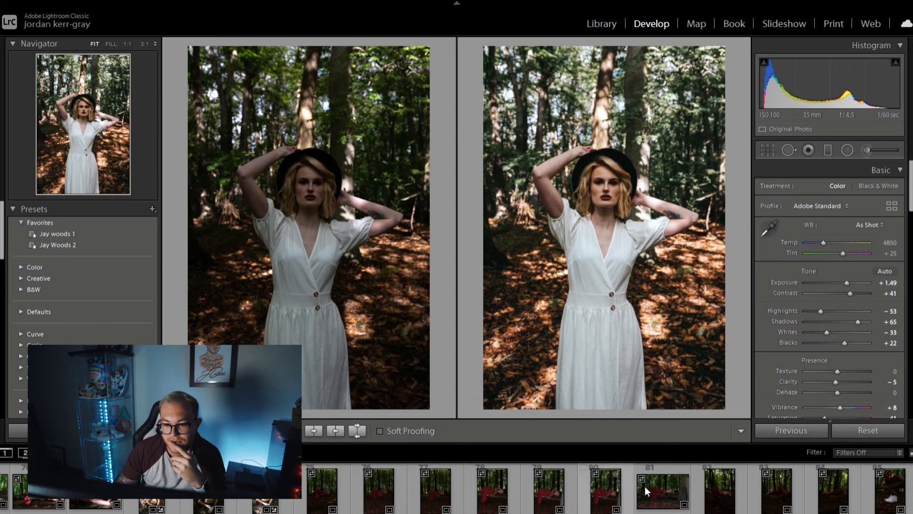
left_click(721, 483)
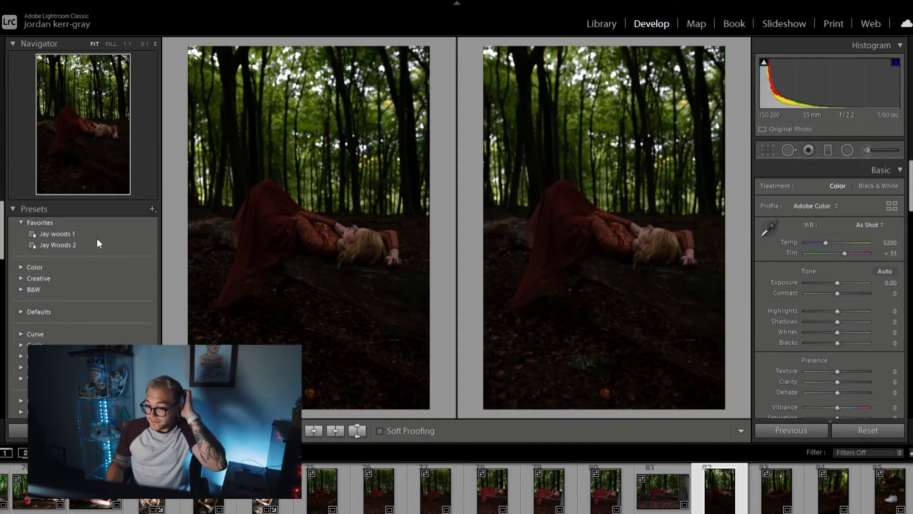
left_click(97, 244)
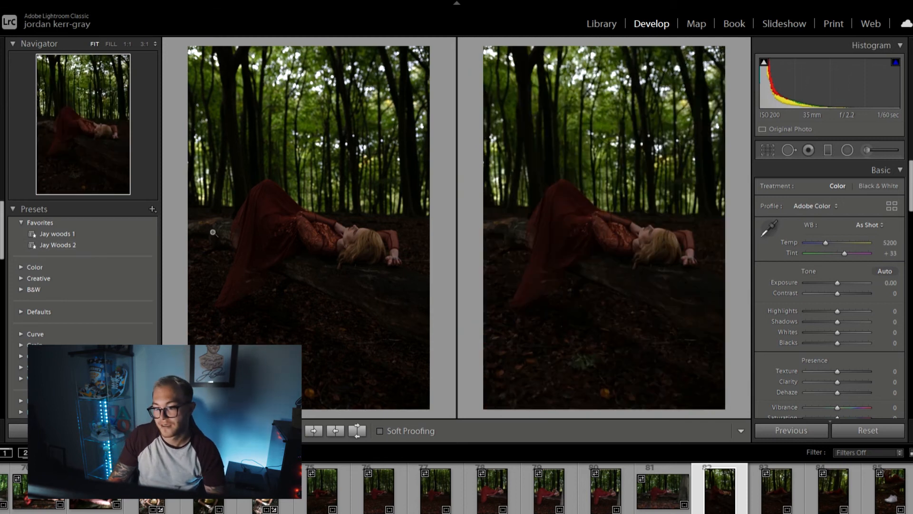
left_click(100, 245)
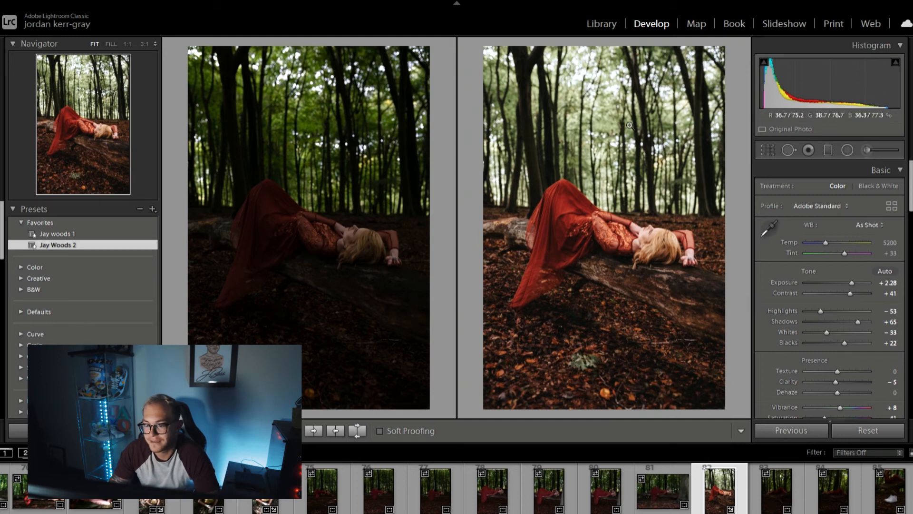
scroll(830, 281, "down", 10)
scroll(853, 262, "down", 8)
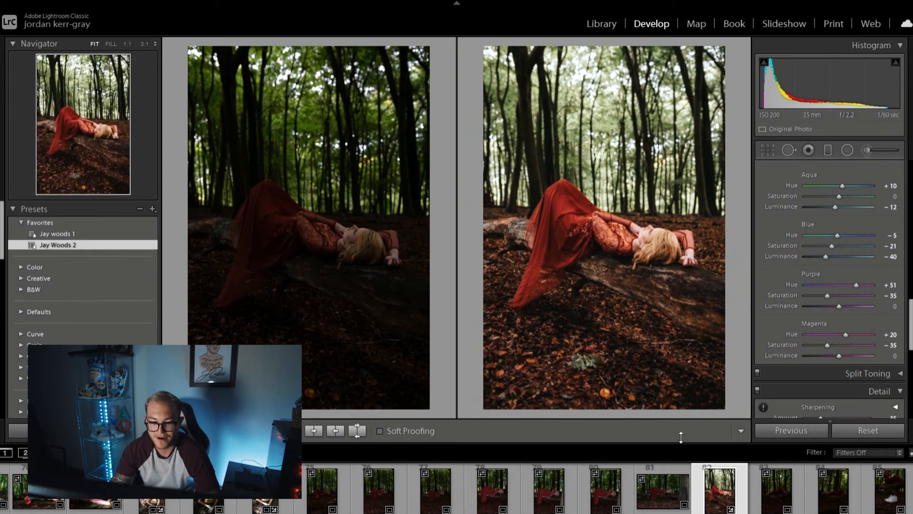
- Open photo 51 of the woman standing in the red dress and examine its Effects and Basic settings
scroll(778, 494, "up", 3)
scroll(690, 495, "down", 6)
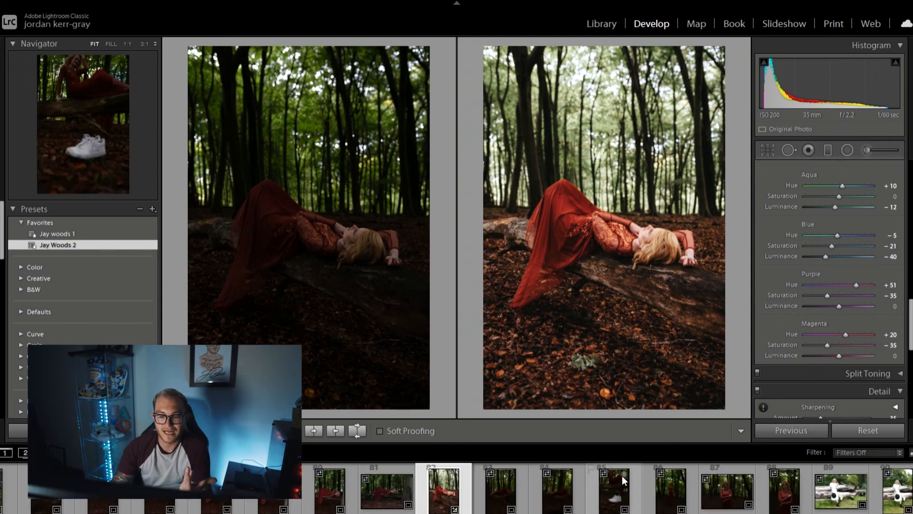
scroll(632, 489, "down", 3)
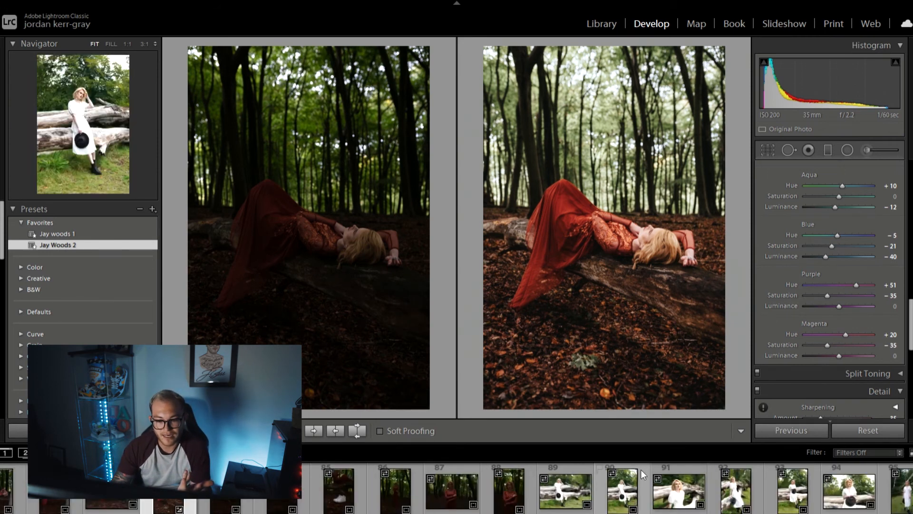
scroll(625, 484, "up", 12)
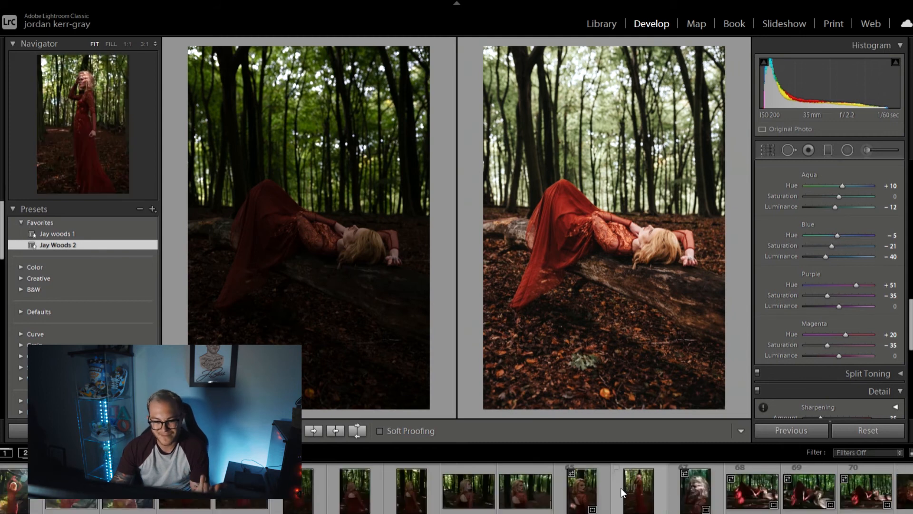
scroll(620, 487, "up", 5)
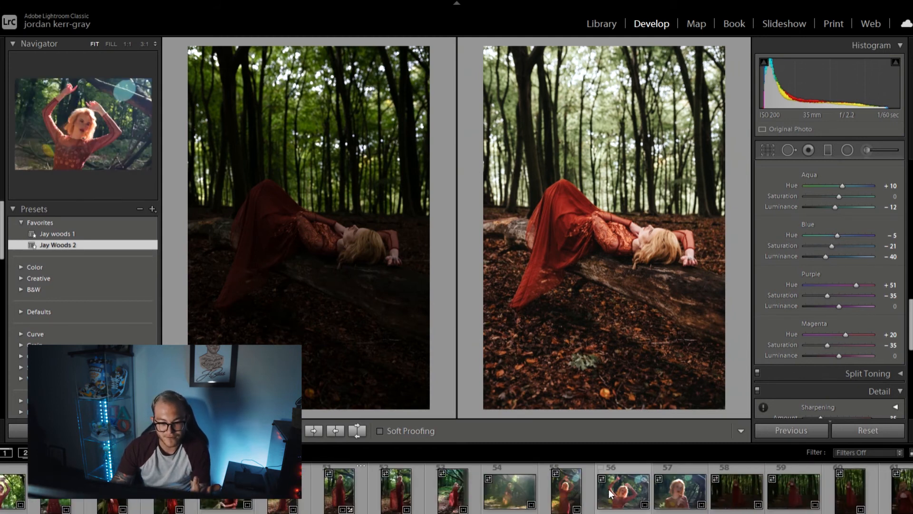
left_click(343, 485)
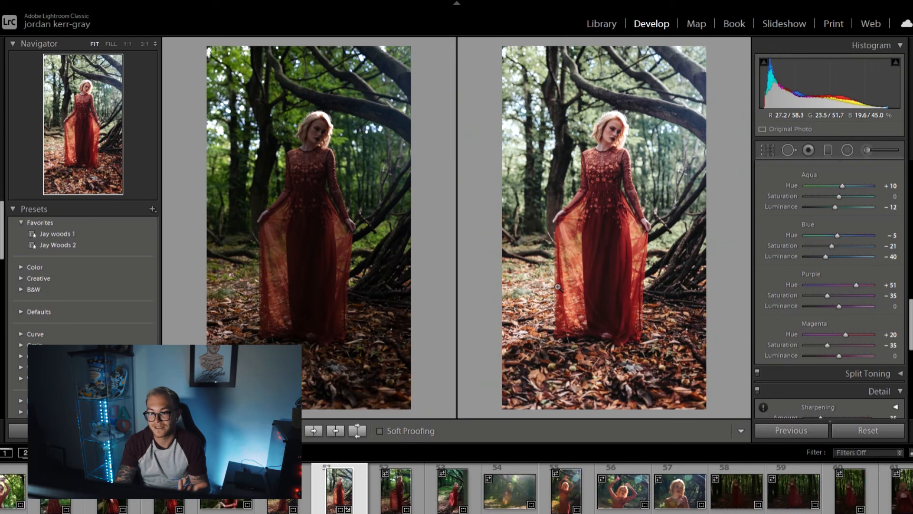
scroll(815, 265, "down", 3)
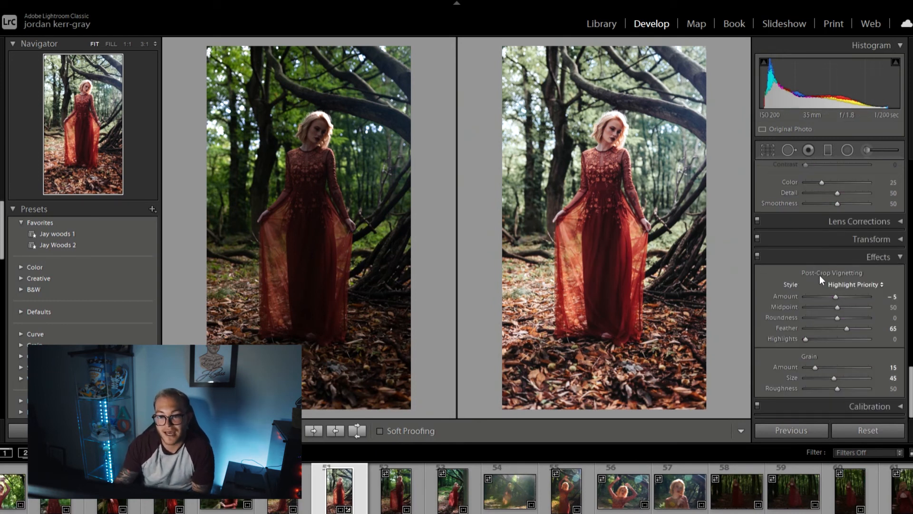
scroll(823, 273, "up", 5)
scroll(823, 265, "up", 5)
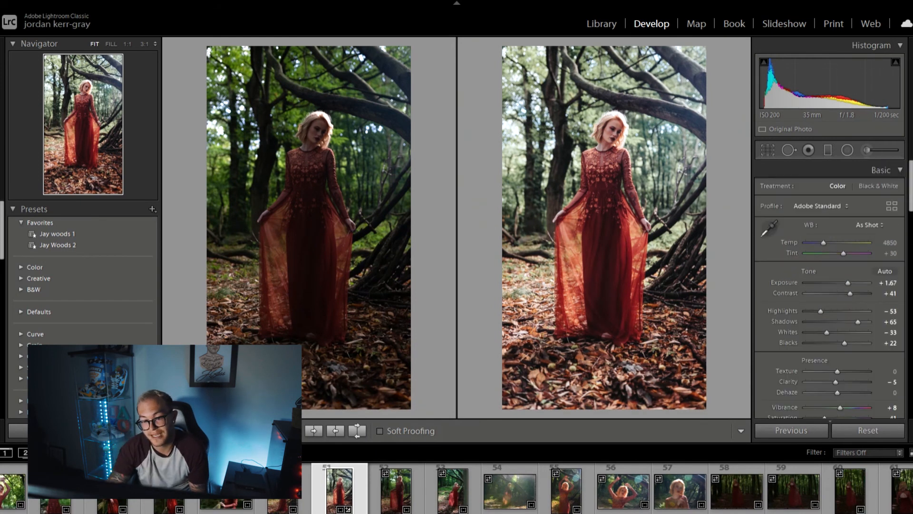